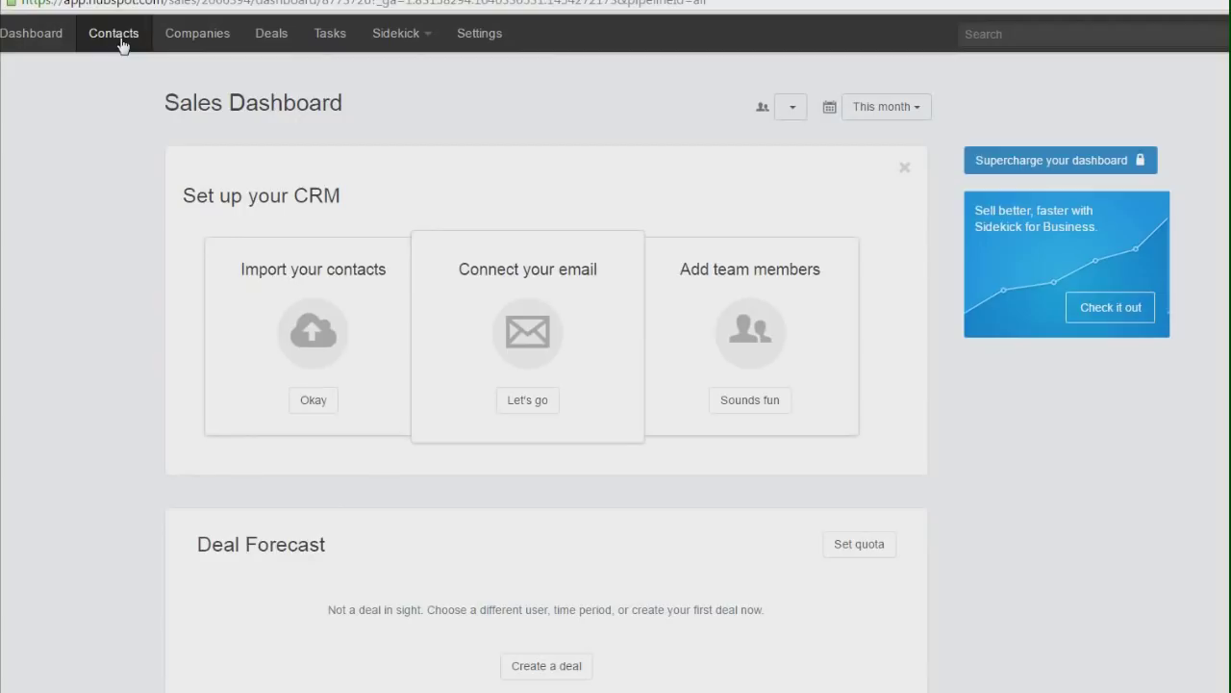
- Open the contacts list and view the form for adding a contact, closing it without saving
mouse_move(122, 45)
left_mouse_down()
mouse_move(125, 76)
mouse_move(132, 47)
left_mouse_up()
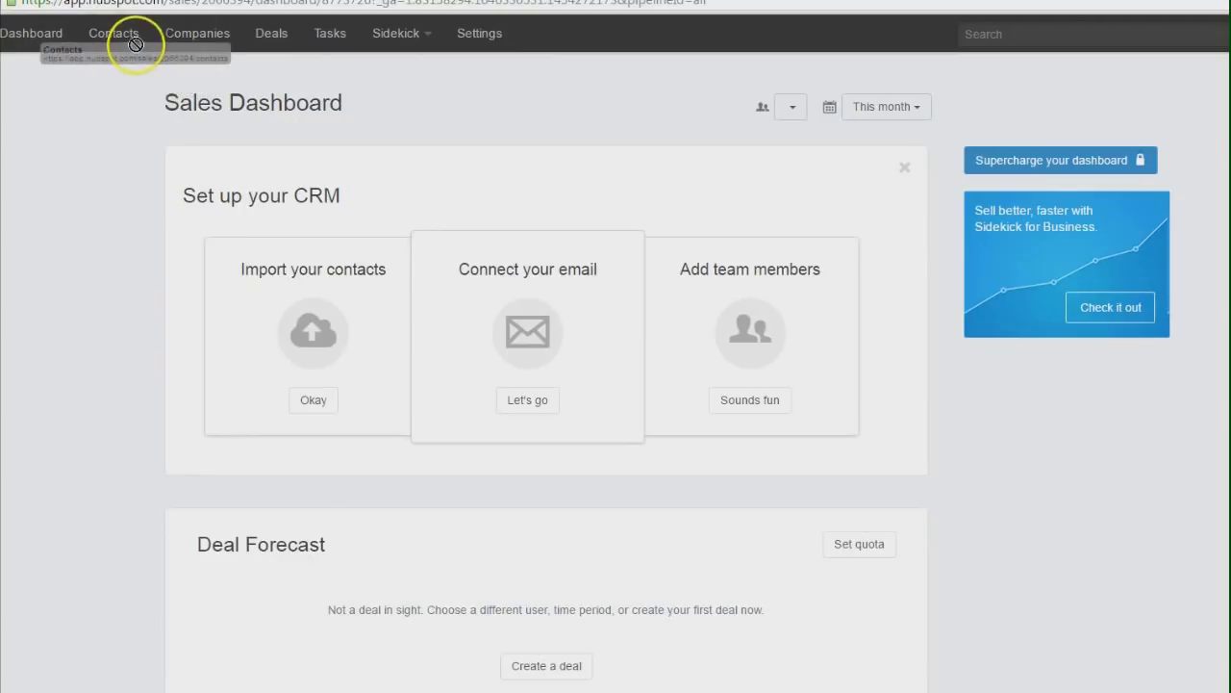
left_click(49, 38)
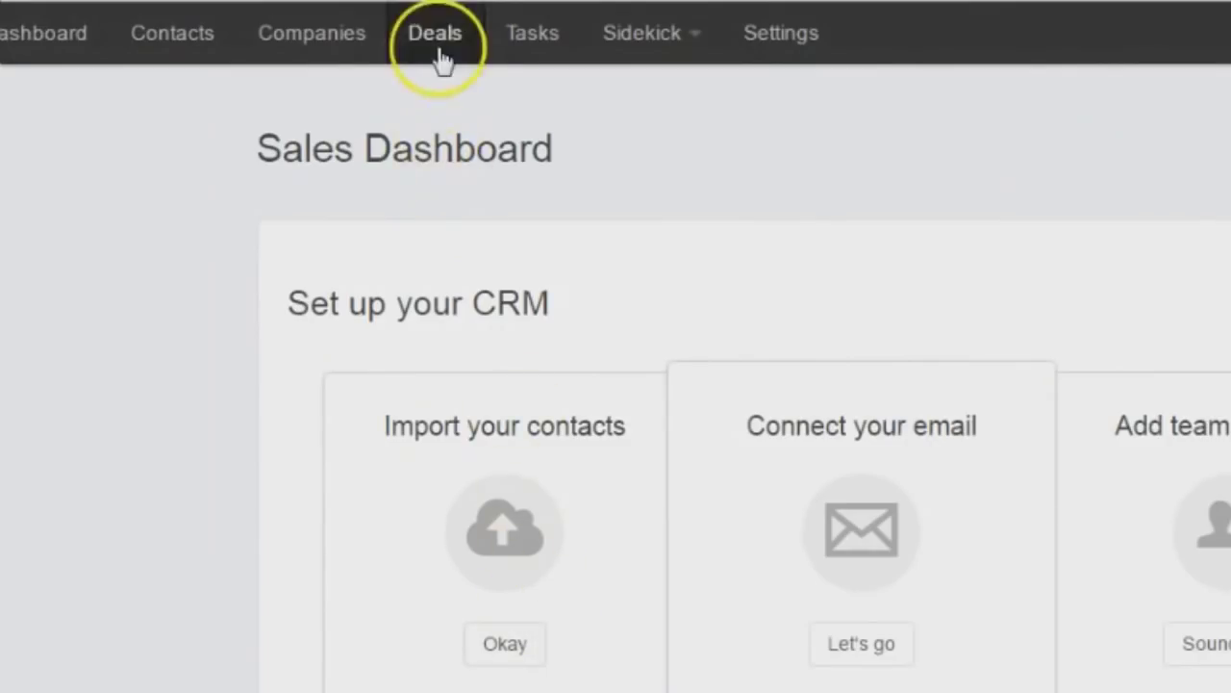
left_click(194, 40)
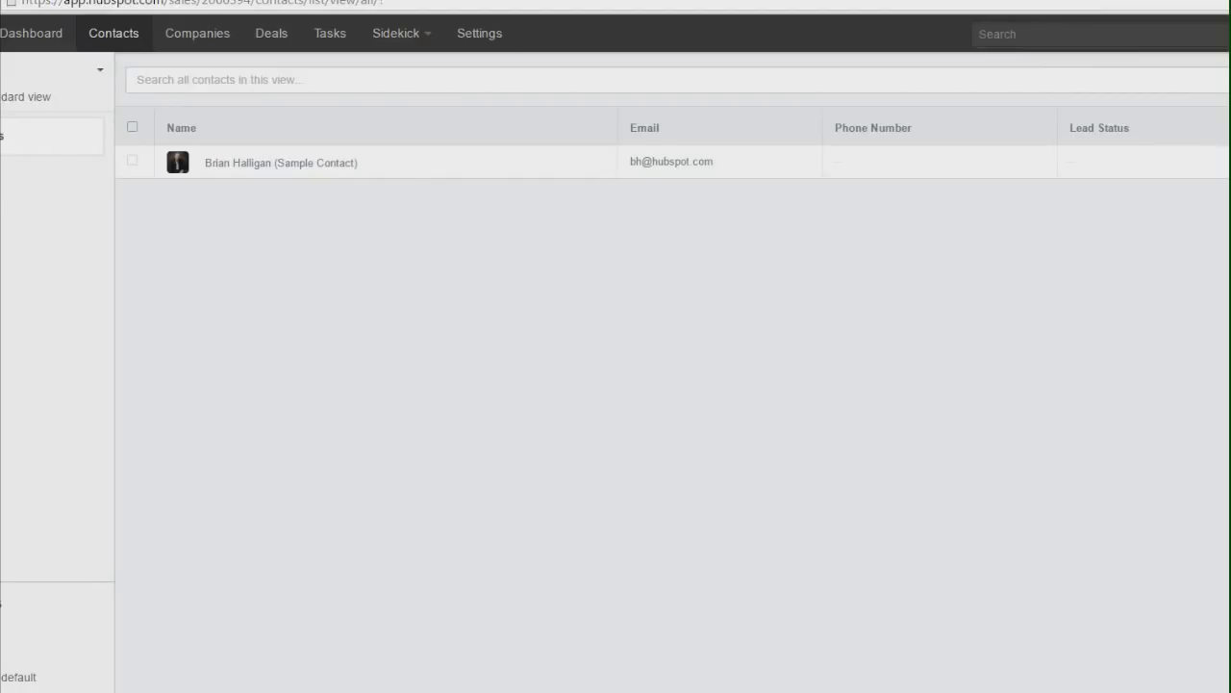
left_click(933, 73)
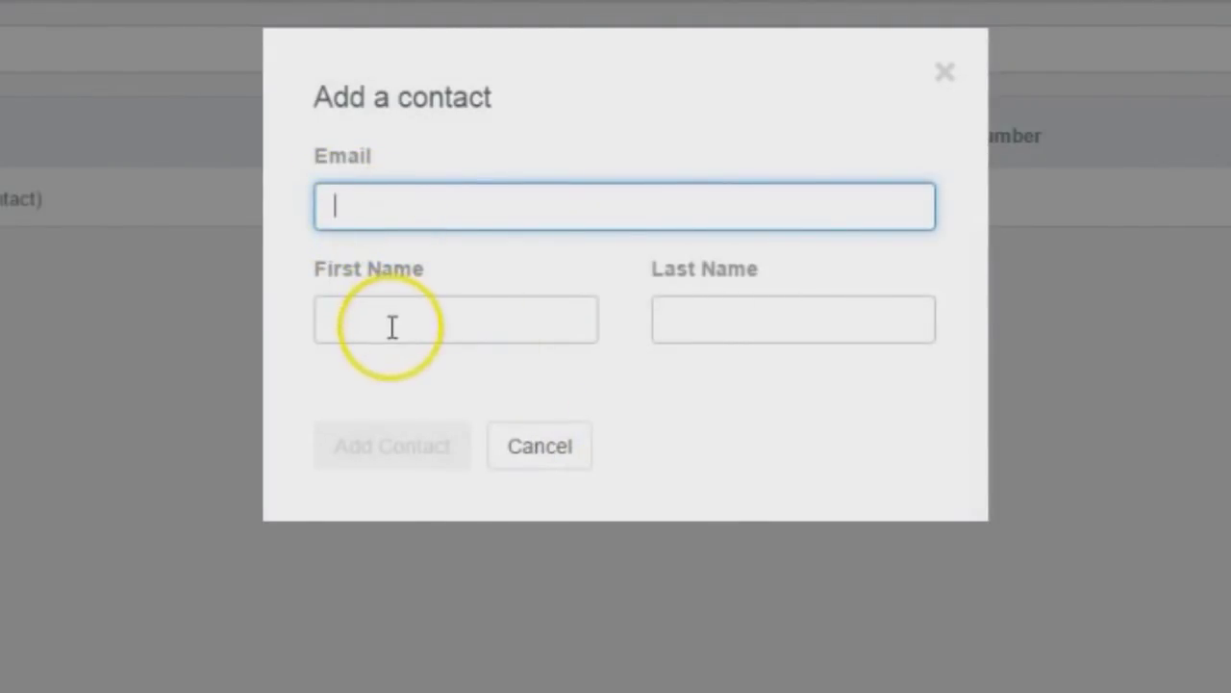
left_click(526, 452)
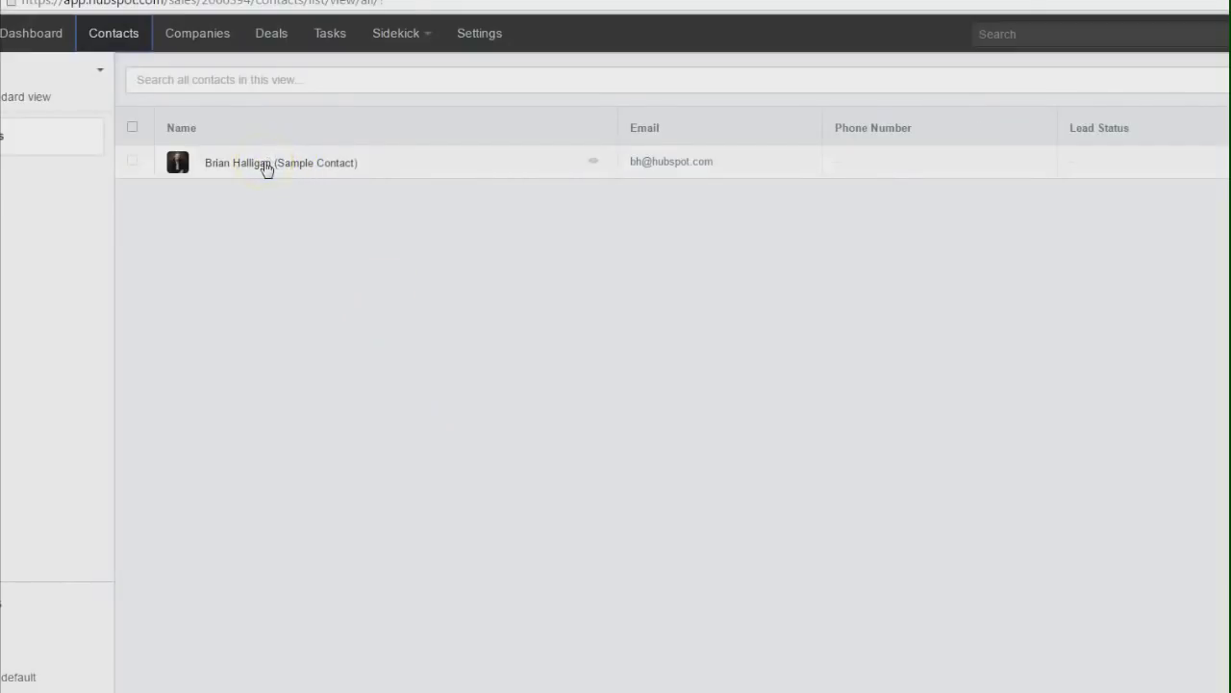
- Open the sample contact's record and look over its note and email options
left_click(267, 166)
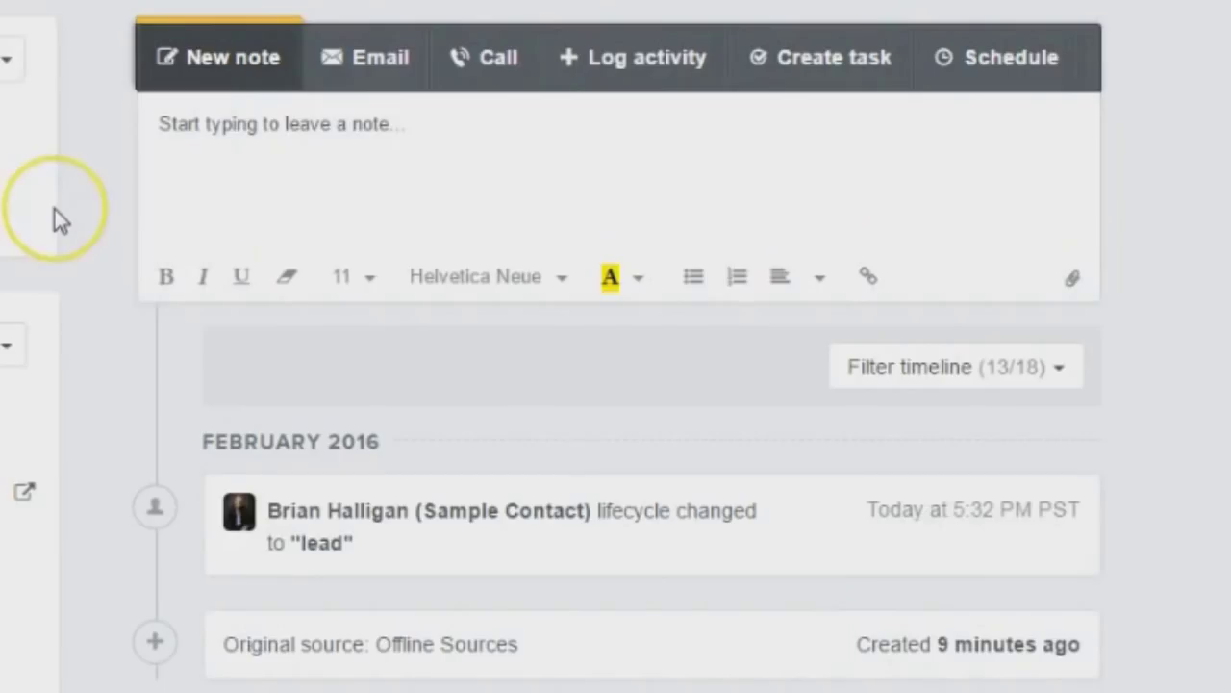
left_click(168, 191)
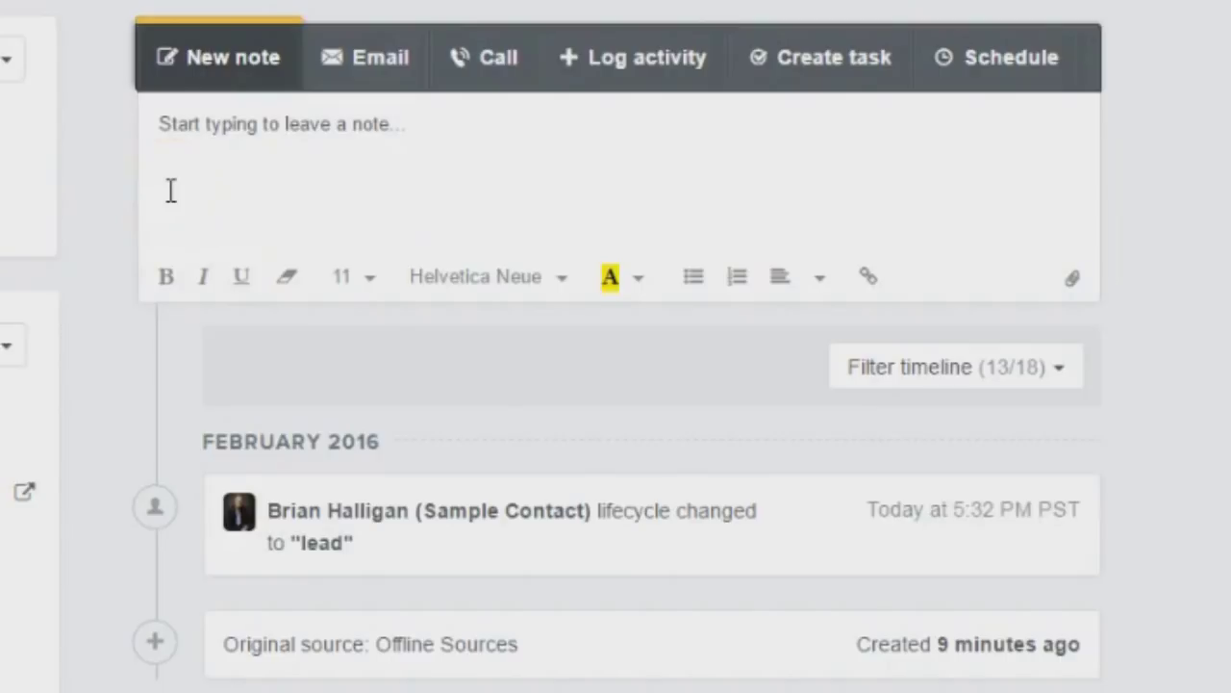
left_click(195, 167)
left_click(242, 140)
left_click(383, 65)
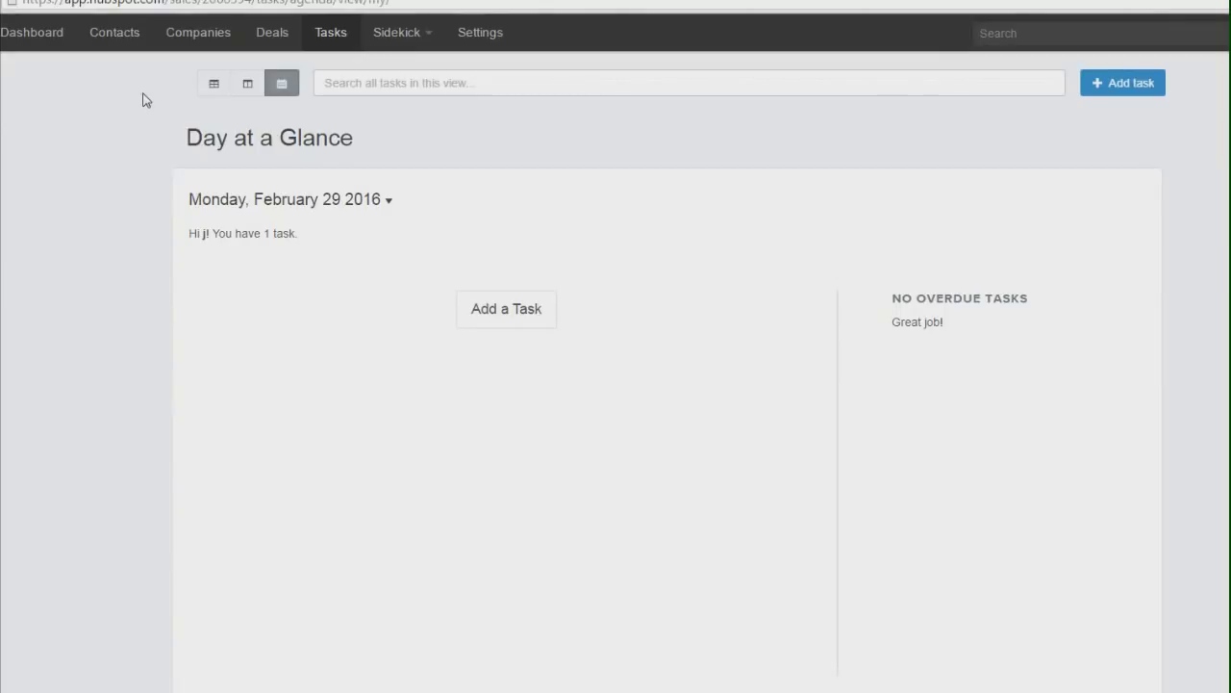
- Start a new task on the Tasks page with a description about touching base with the sample contact, timed for 2:15 PM
left_click(140, 100)
left_click(324, 38)
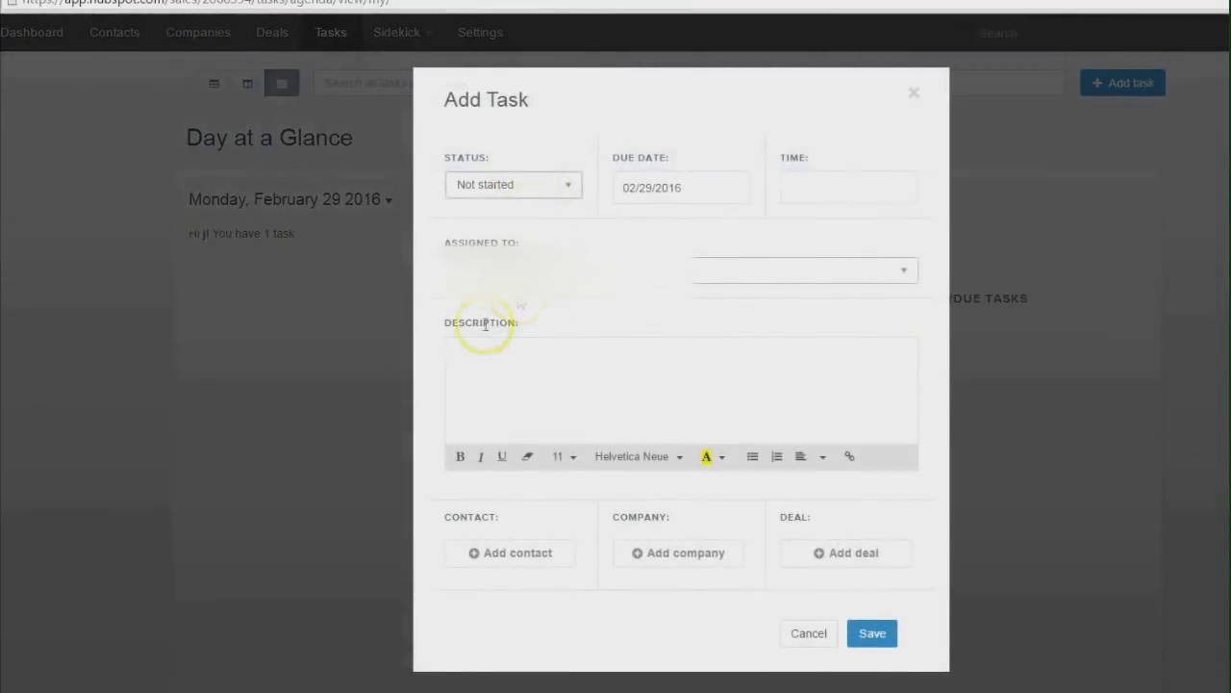
left_click(473, 355)
right_click(472, 356)
left_click(516, 467)
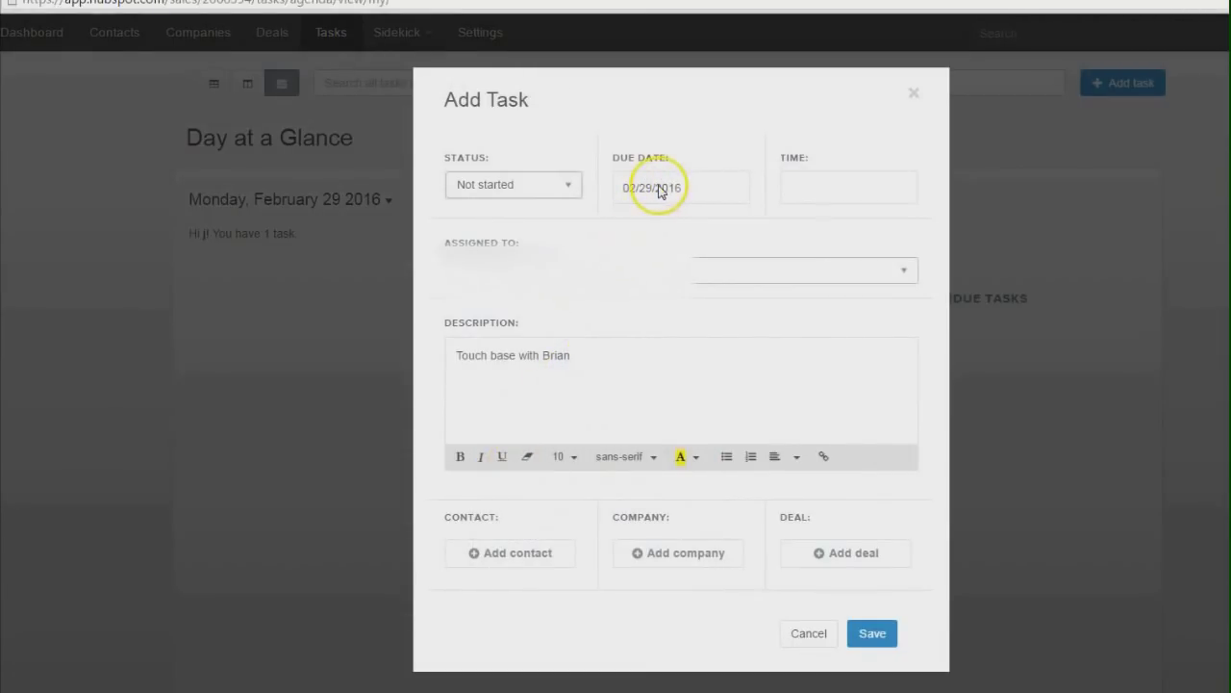
left_click(816, 192)
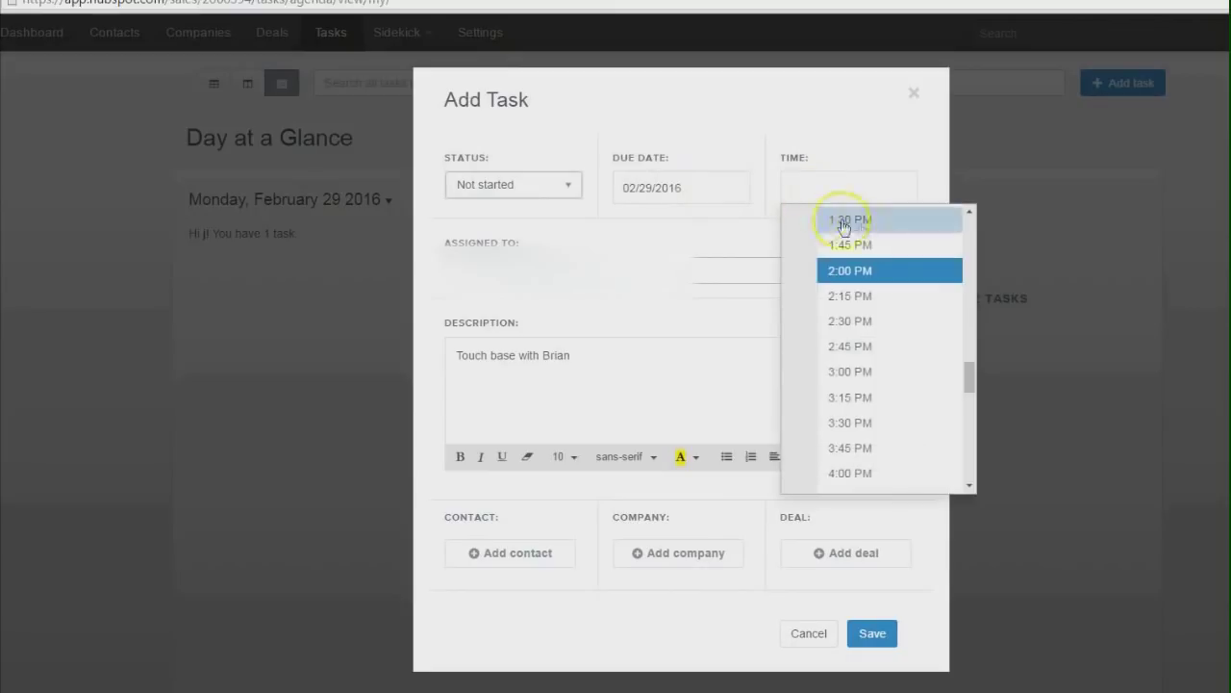
left_click(848, 298)
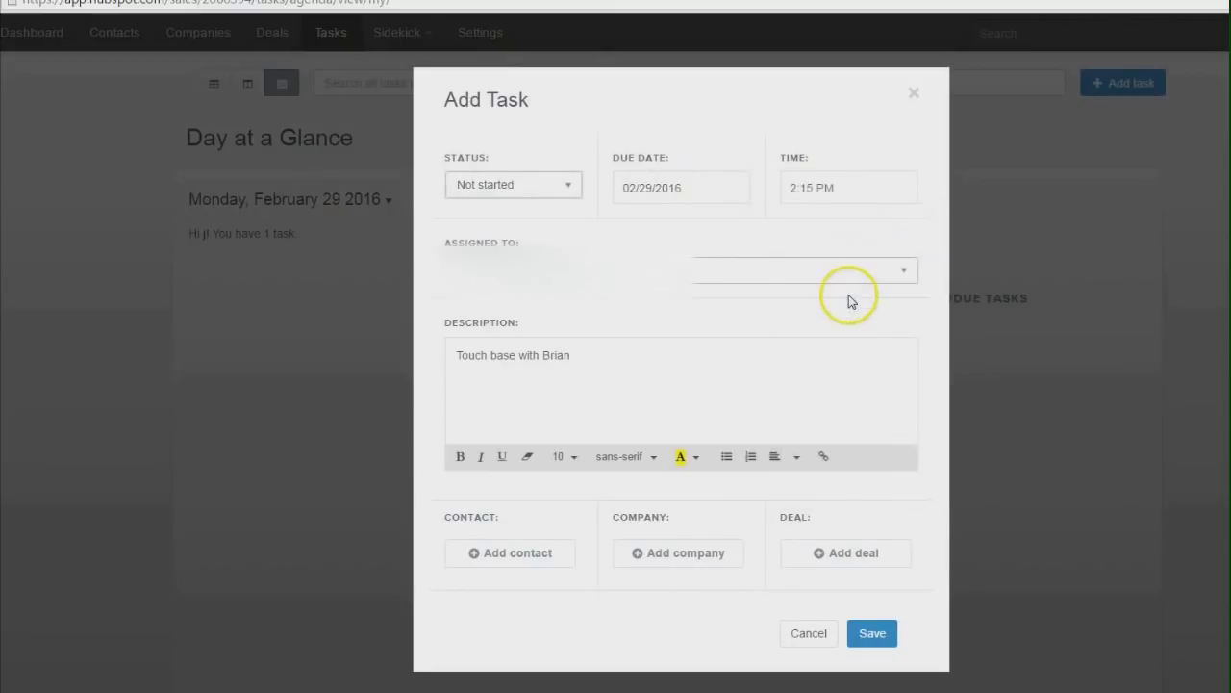
- Link the sample contact to the new task by searching for the contact's first name, and save the task
left_click(506, 562)
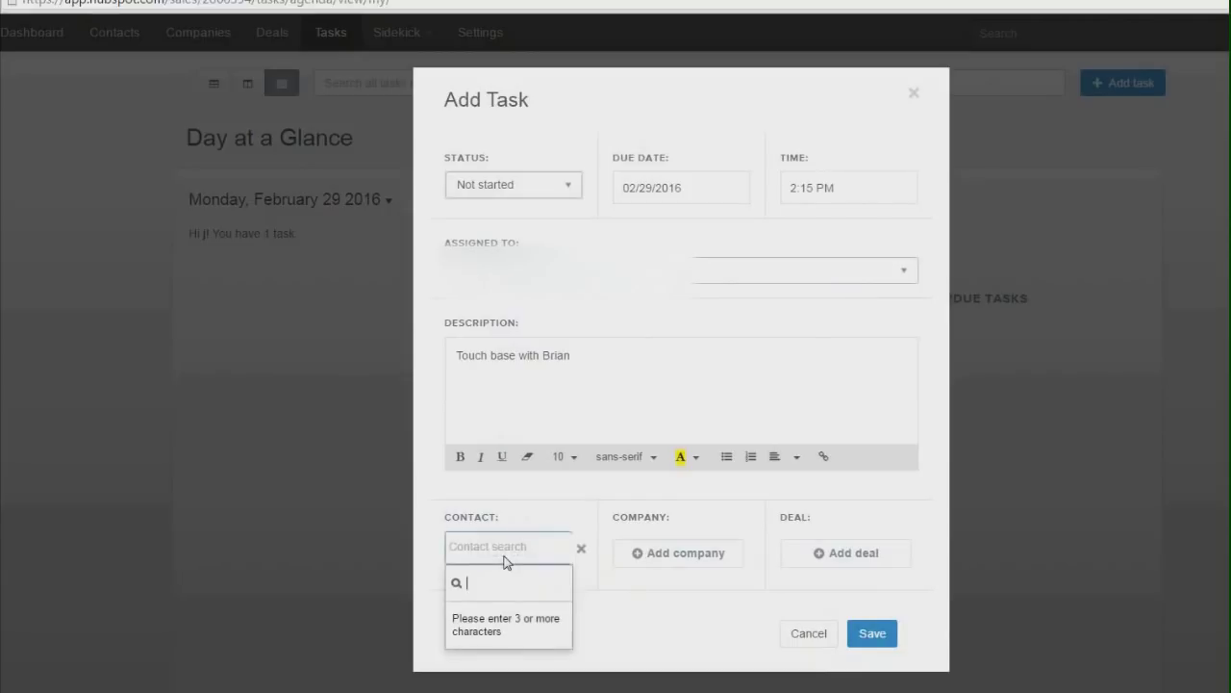
type("vbr")
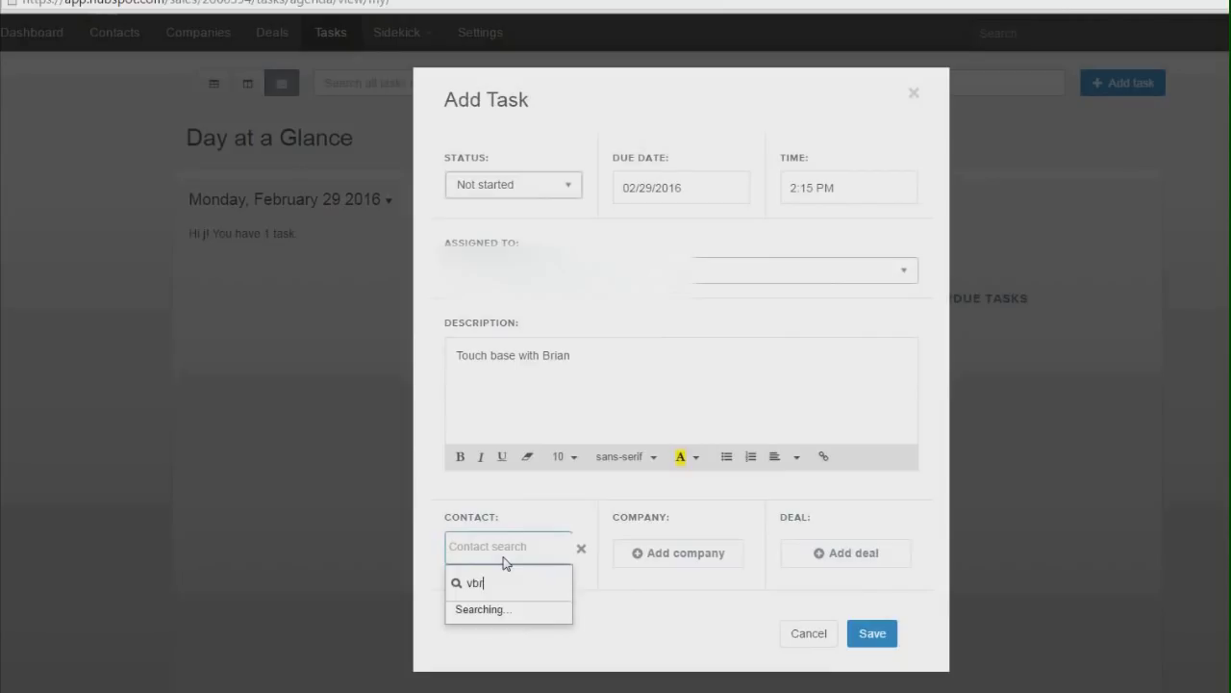
key("BackSpace")
key("BackSpace")
key("BackSpace")
type("bria")
key("BackSpace")
key("BackSpace")
type("ian")
left_click(530, 623)
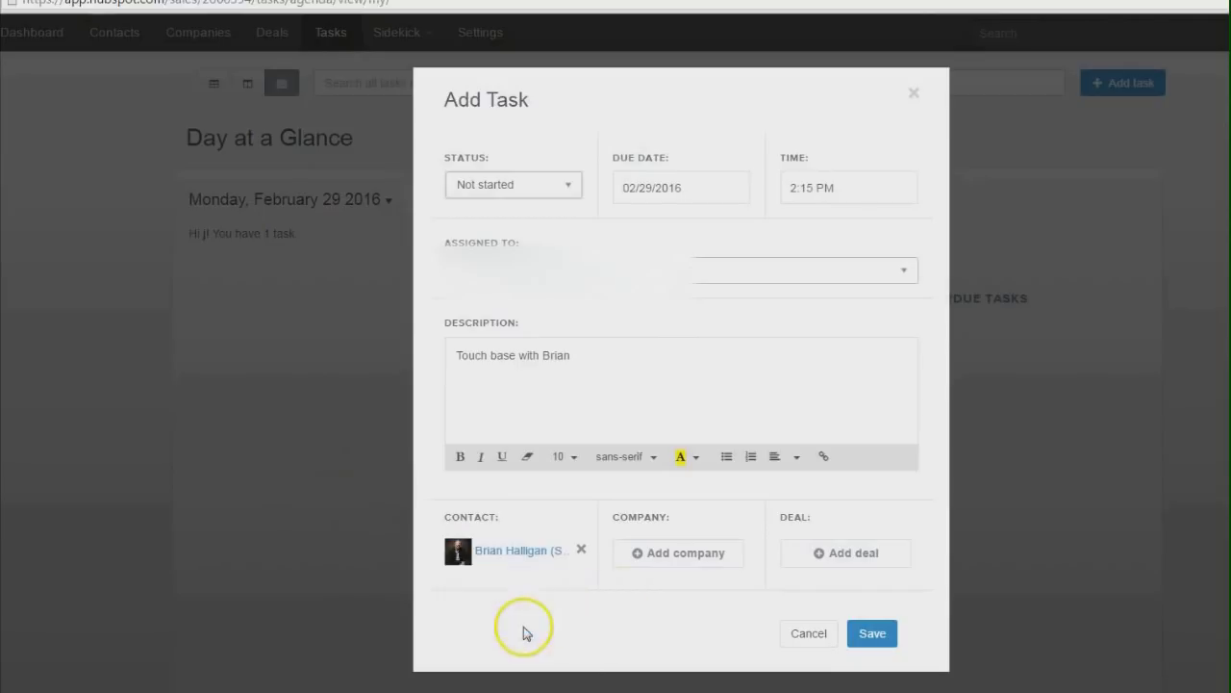
left_click(864, 641)
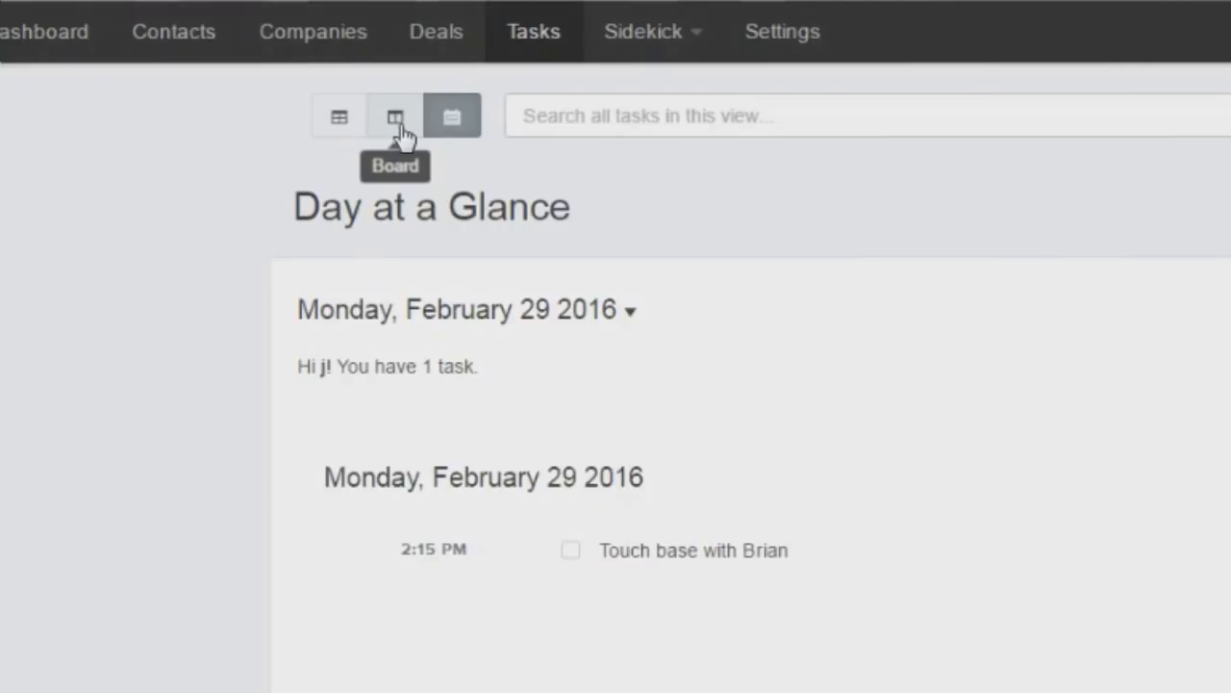
- View the tasks as a board and as a table, and mark the 2:15 PM task complete in the Day at a Glance view
left_click(395, 120)
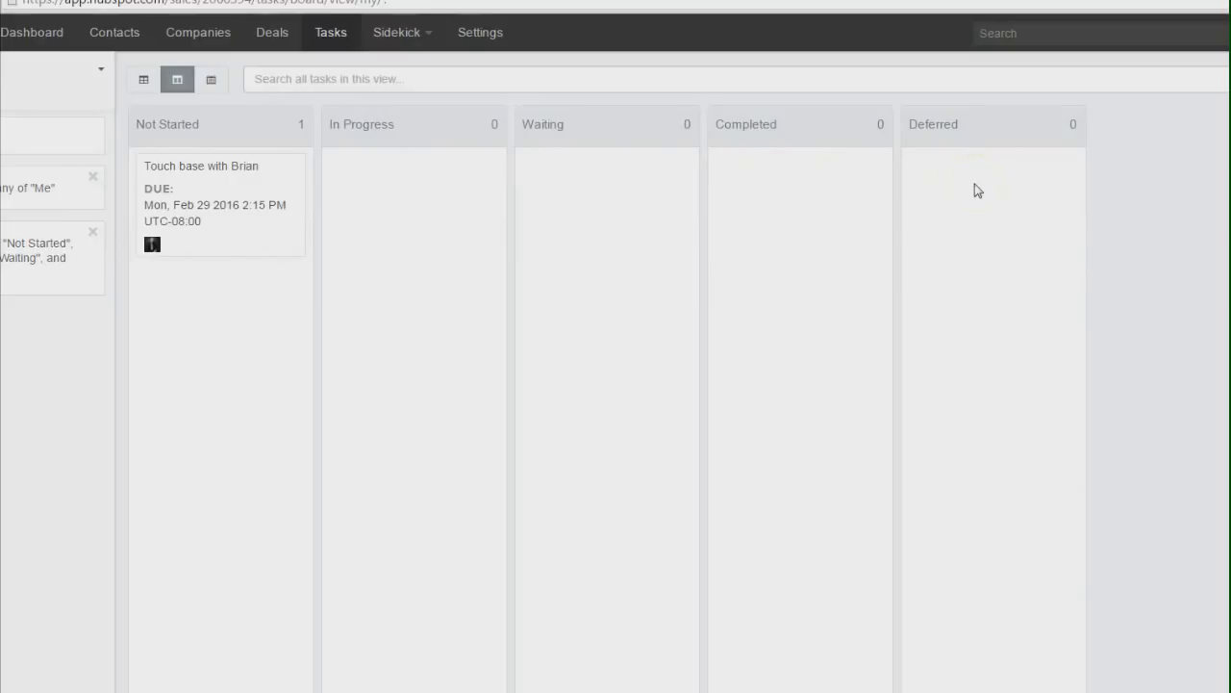
left_click(146, 79)
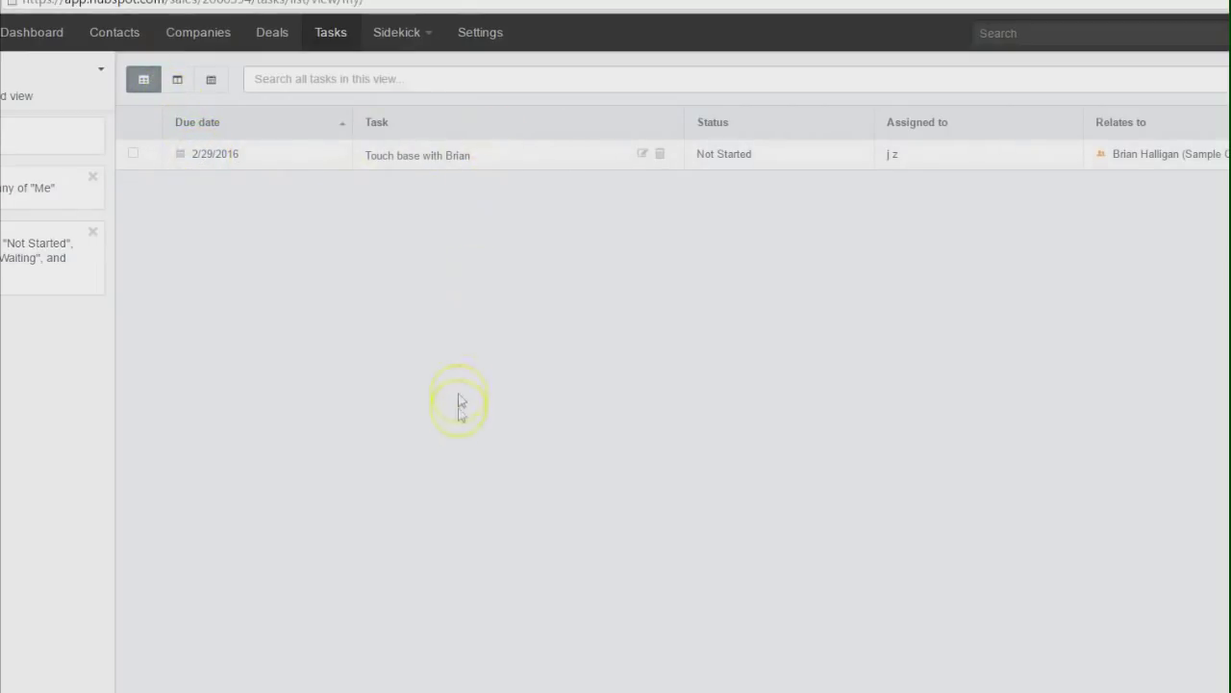
left_click(209, 85)
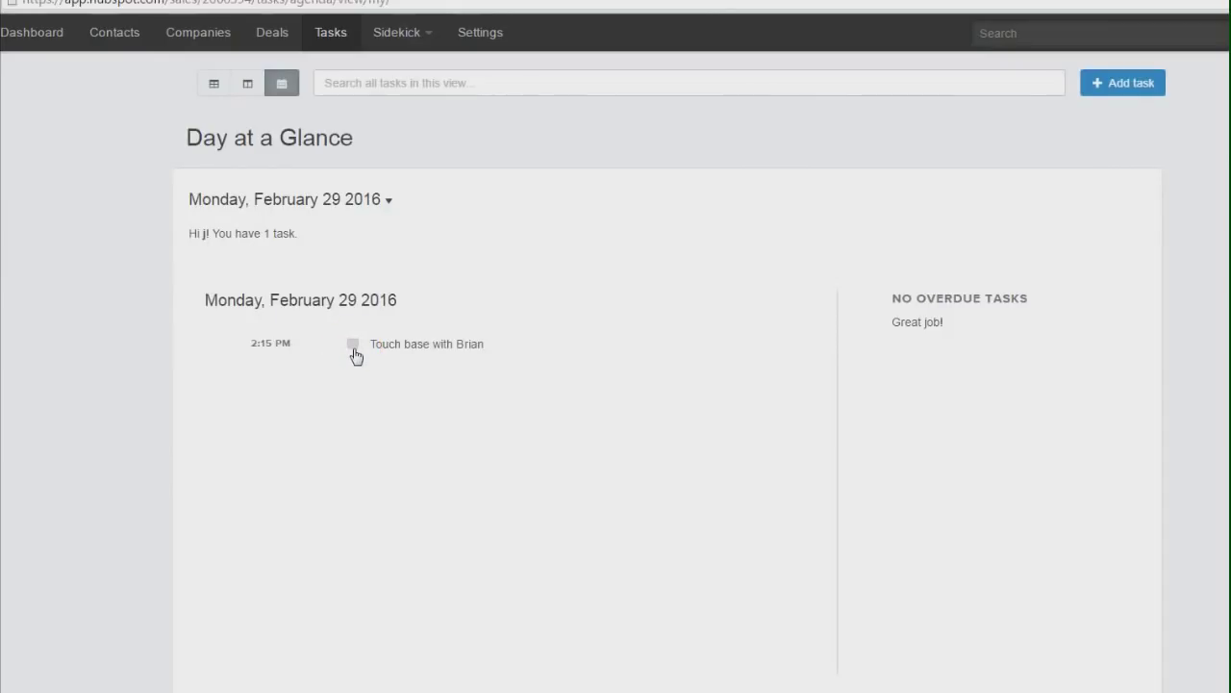
left_click(353, 349)
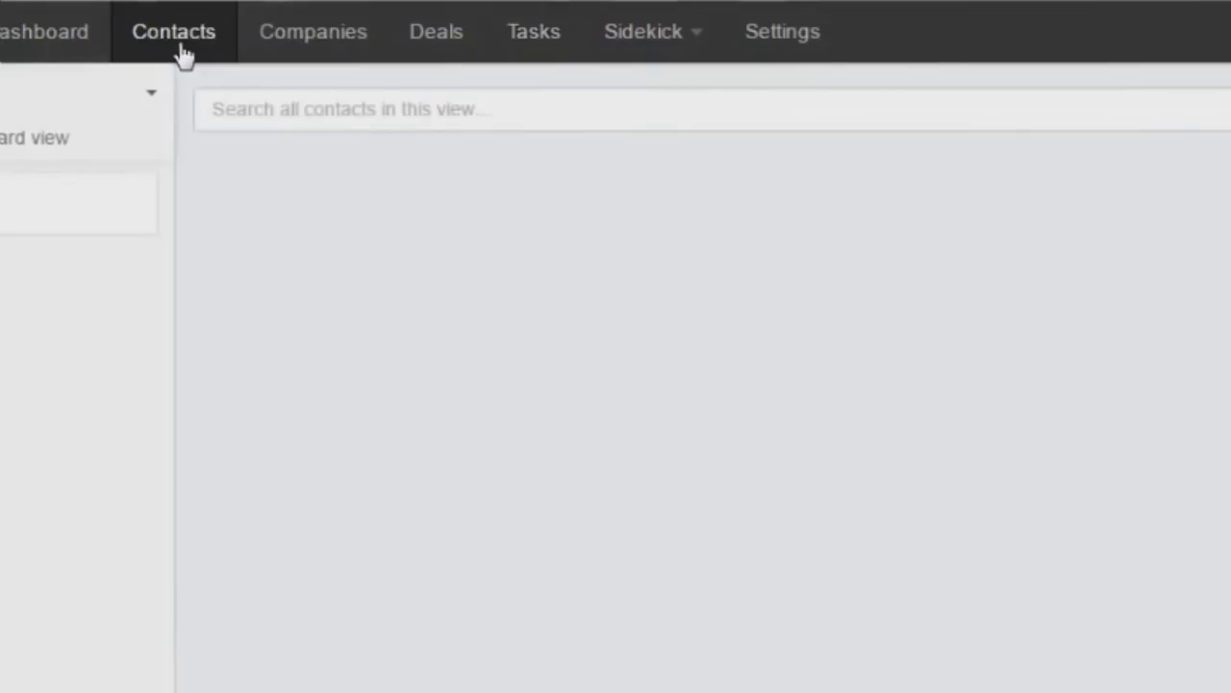
- Create and save a task on the sample contact's record for 02/29/2016 at 2:45 PM, pasting the touch-base text as its description
left_click(702, 289)
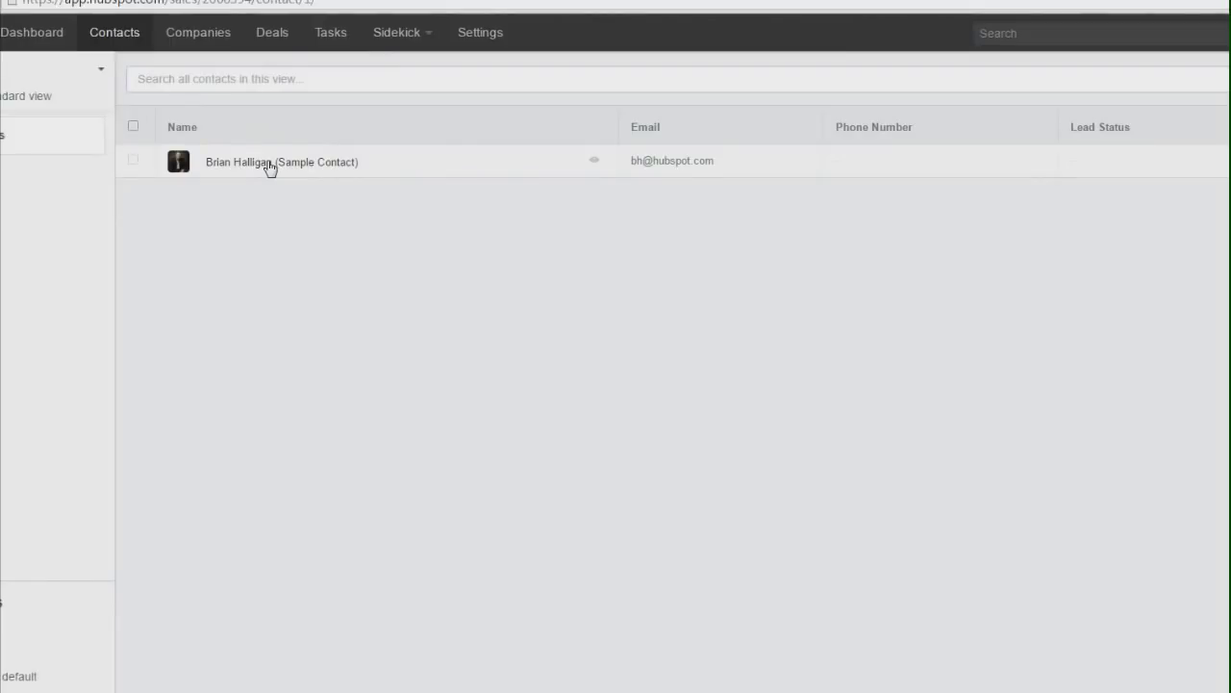
left_click(271, 165)
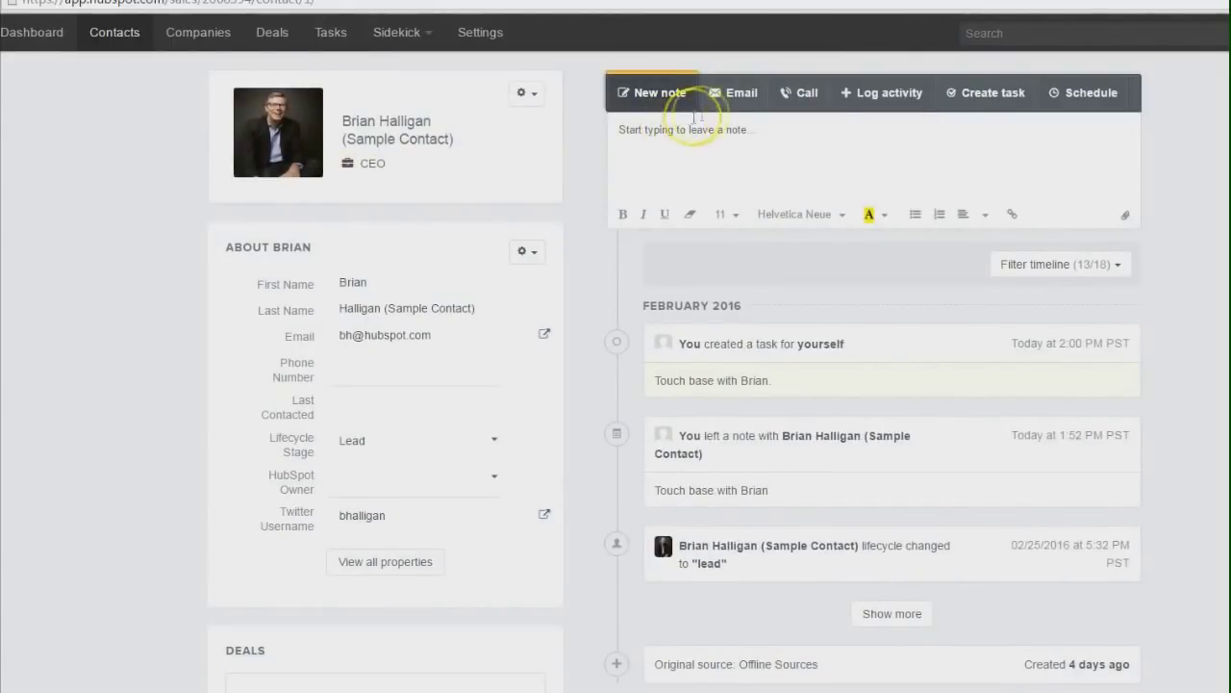
left_click(957, 105)
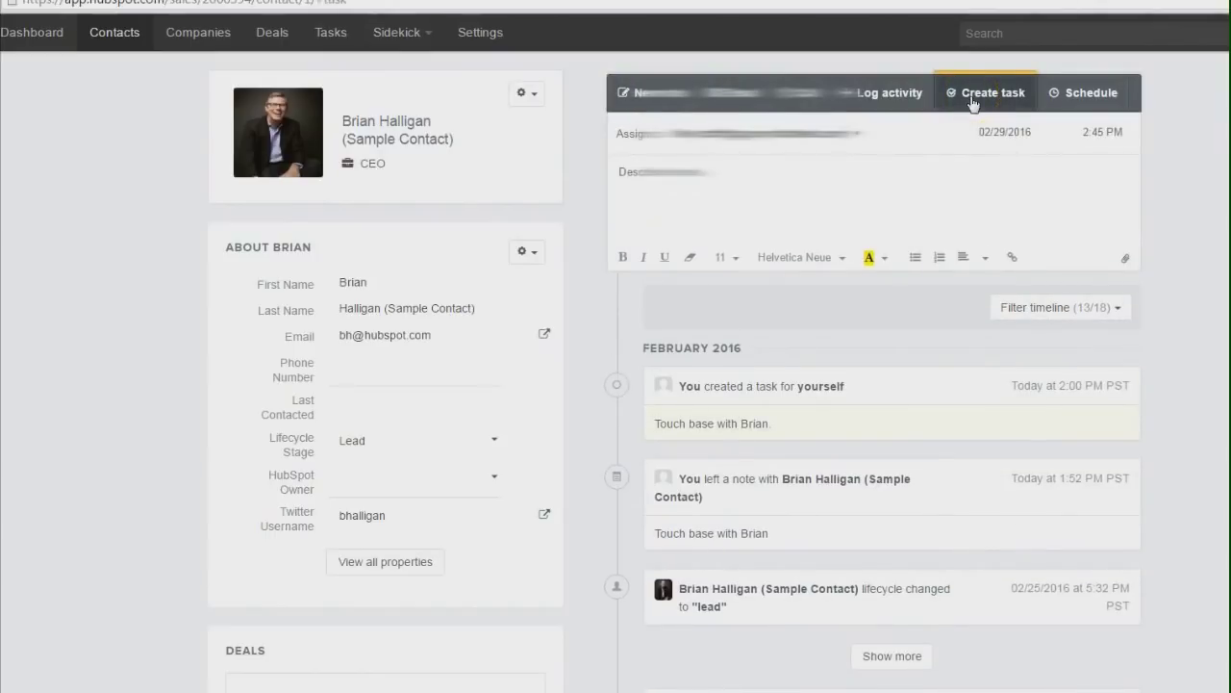
right_click(642, 193)
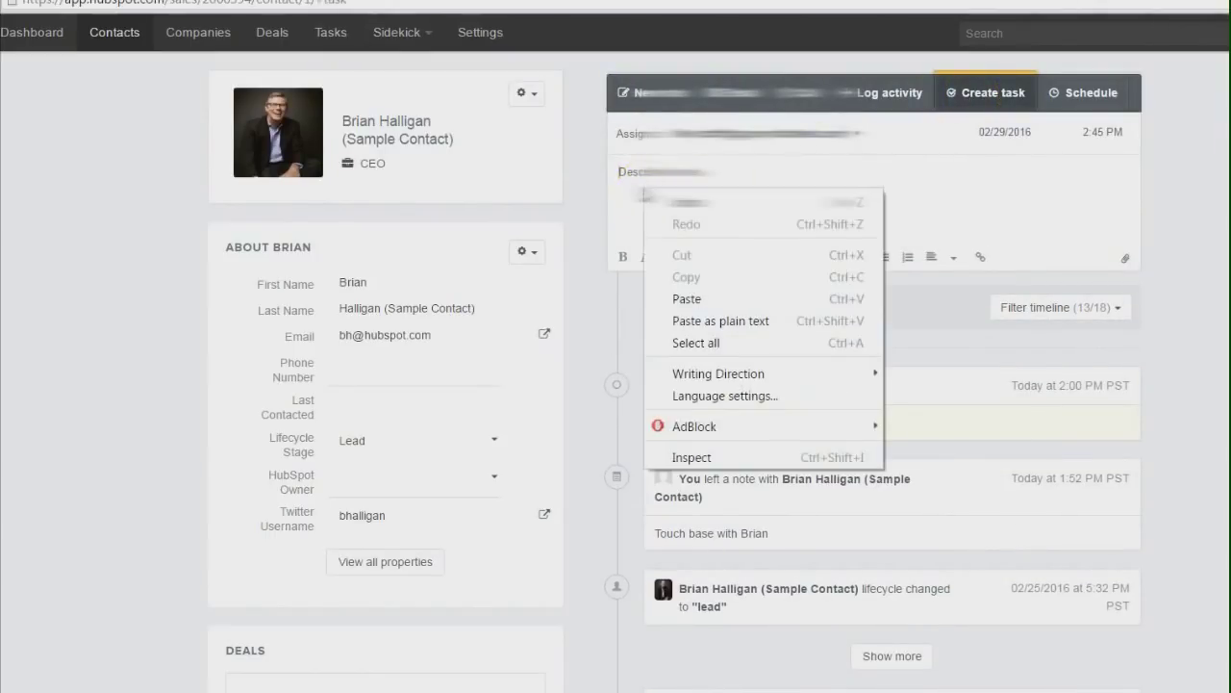
left_click(674, 297)
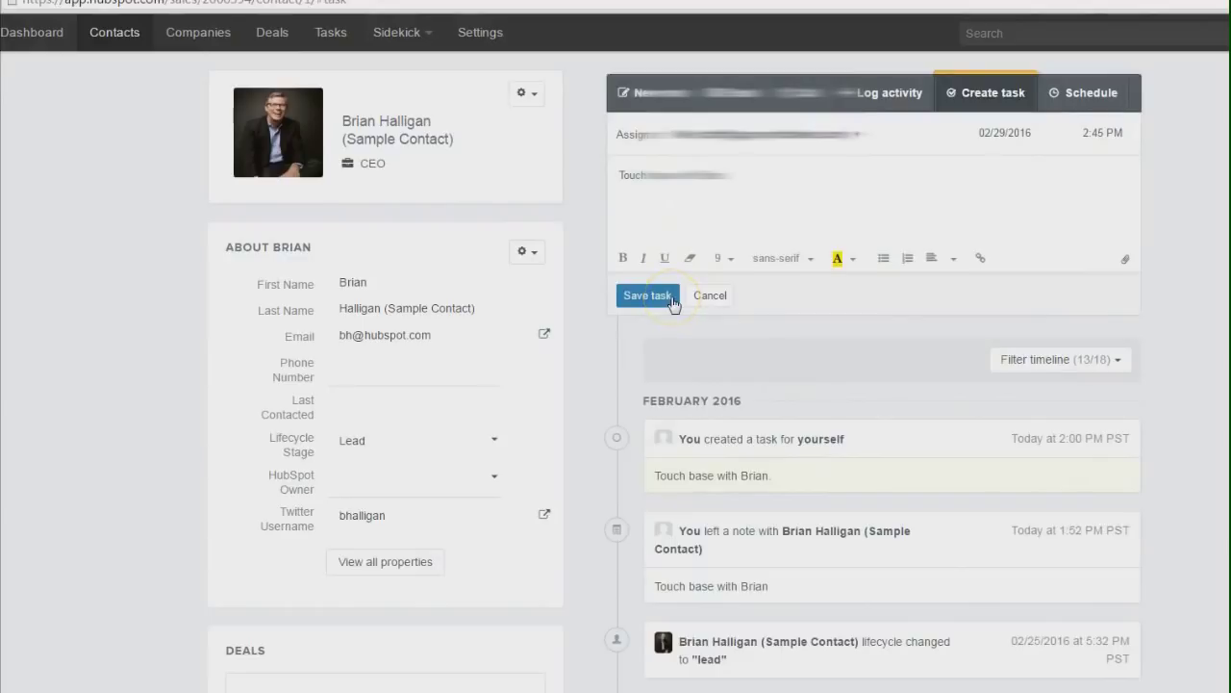
left_click(666, 298)
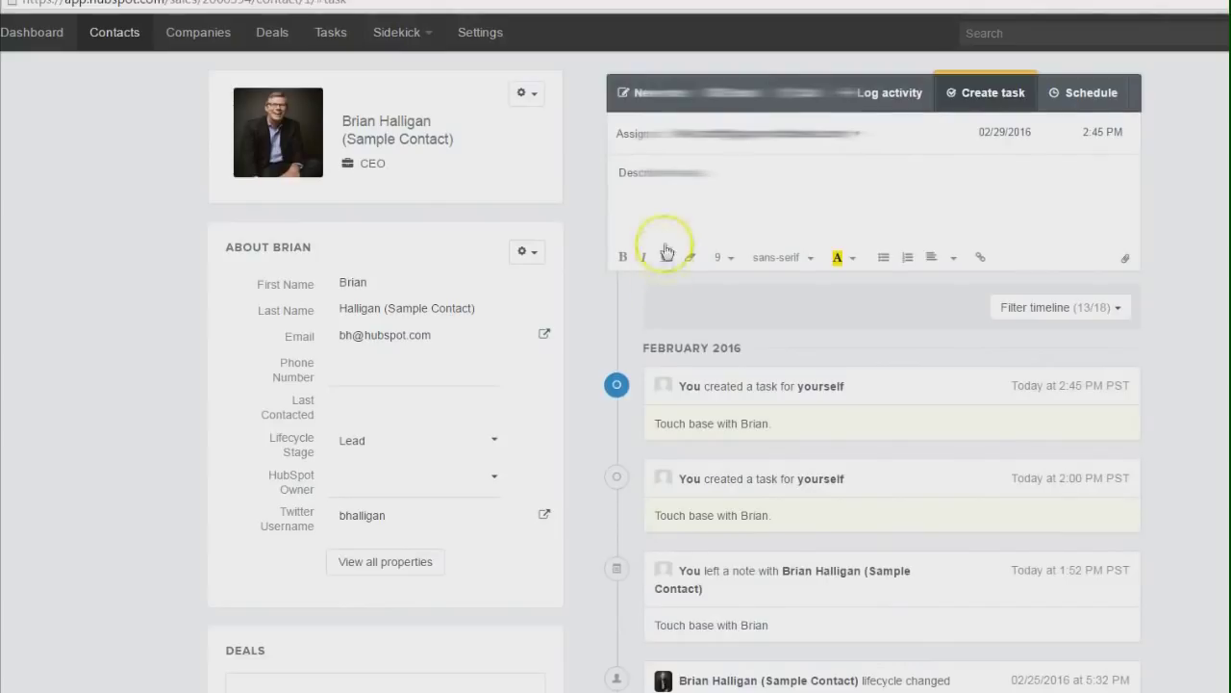
- Show the tasks as a board and move the 2:45 PM task from Not Started to In Progress
left_click(312, 47)
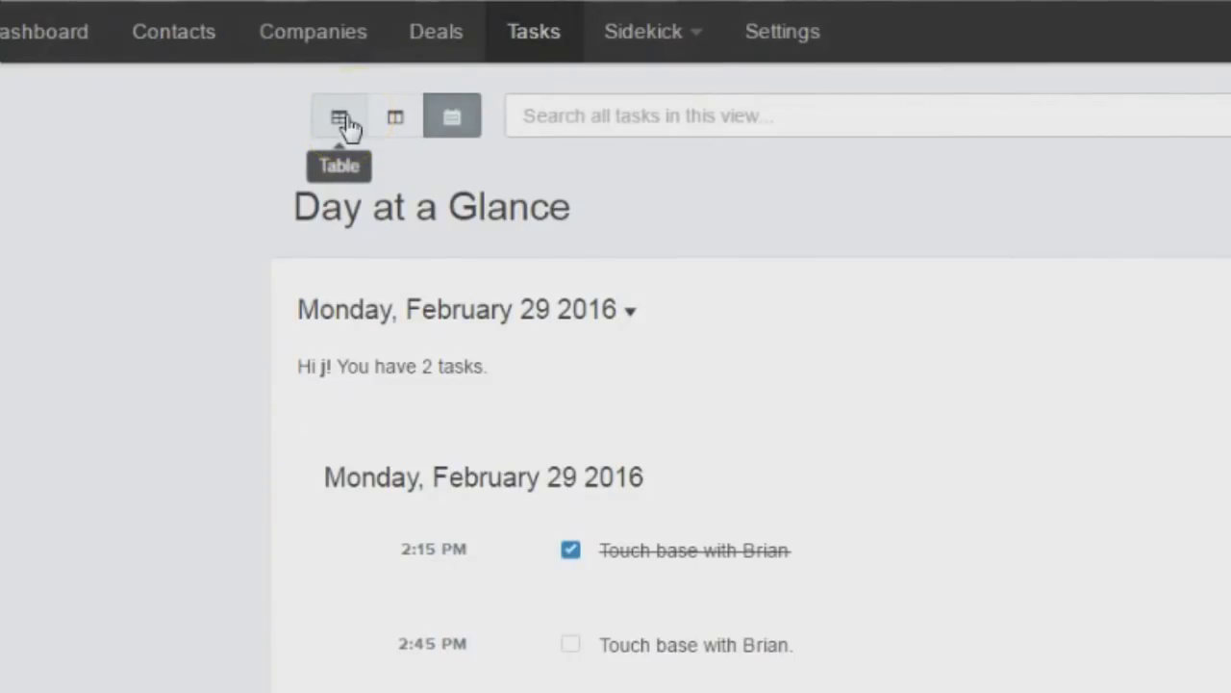
left_click(392, 123)
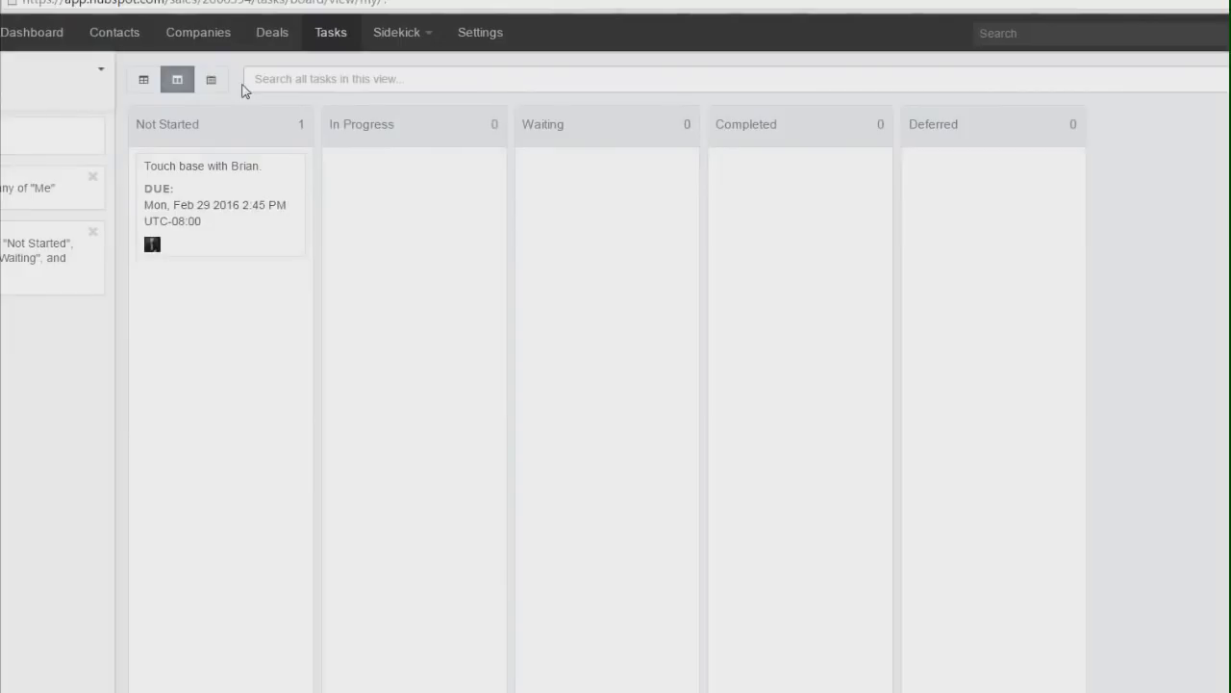
left_click(225, 220)
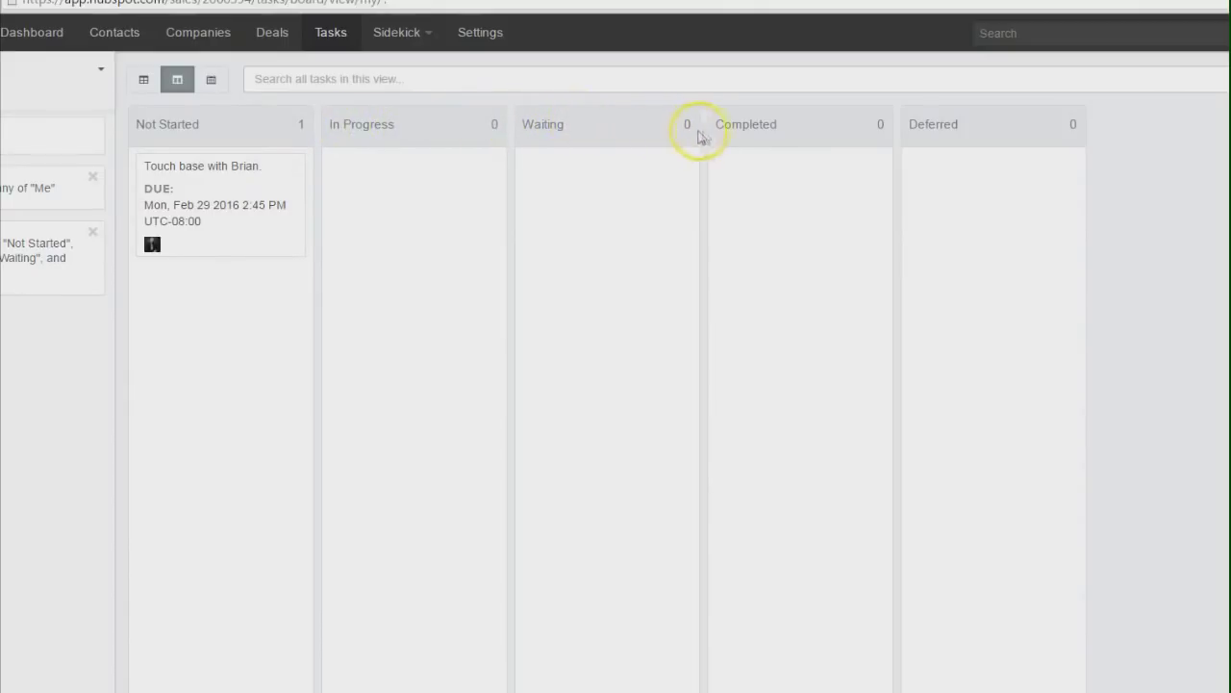
left_click_drag(197, 199, 385, 199)
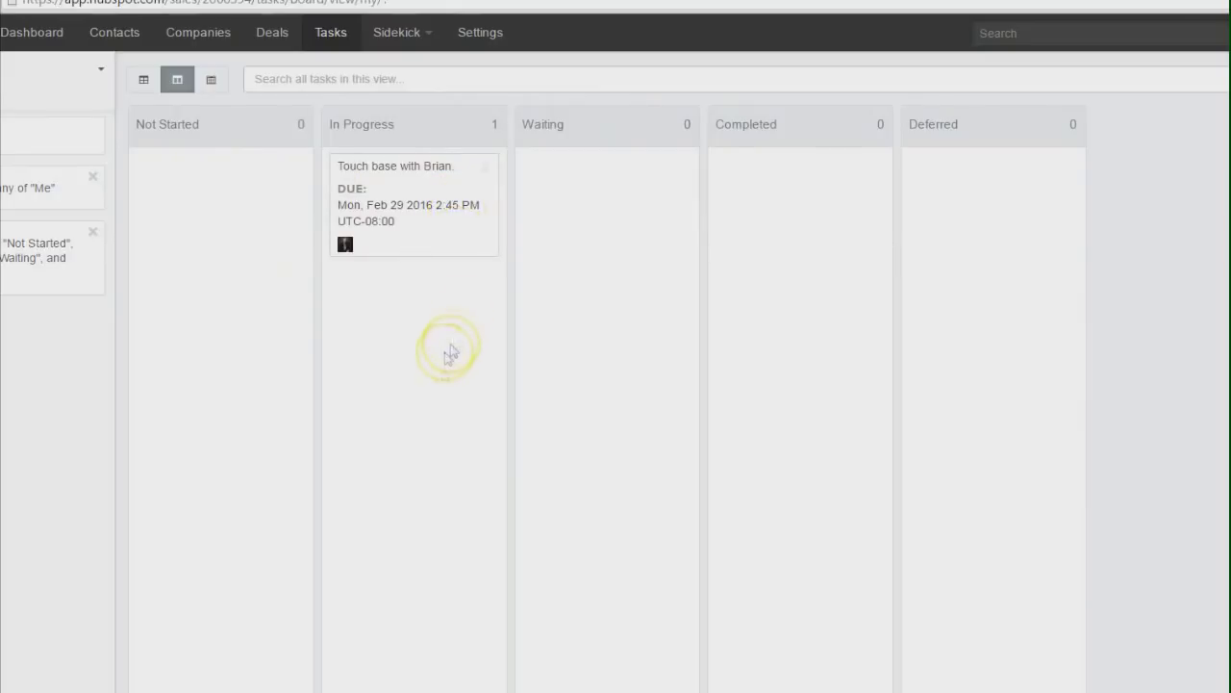